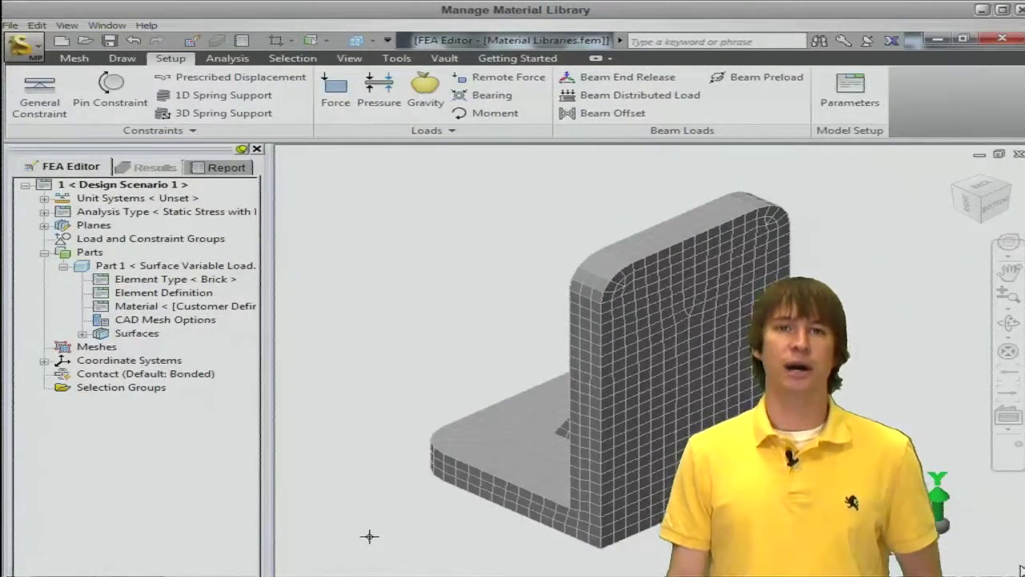
Open the Material Library Manager, browse the default library, and begin a new material library file.
{"action": "left_click", "coordinate": [396, 58]}
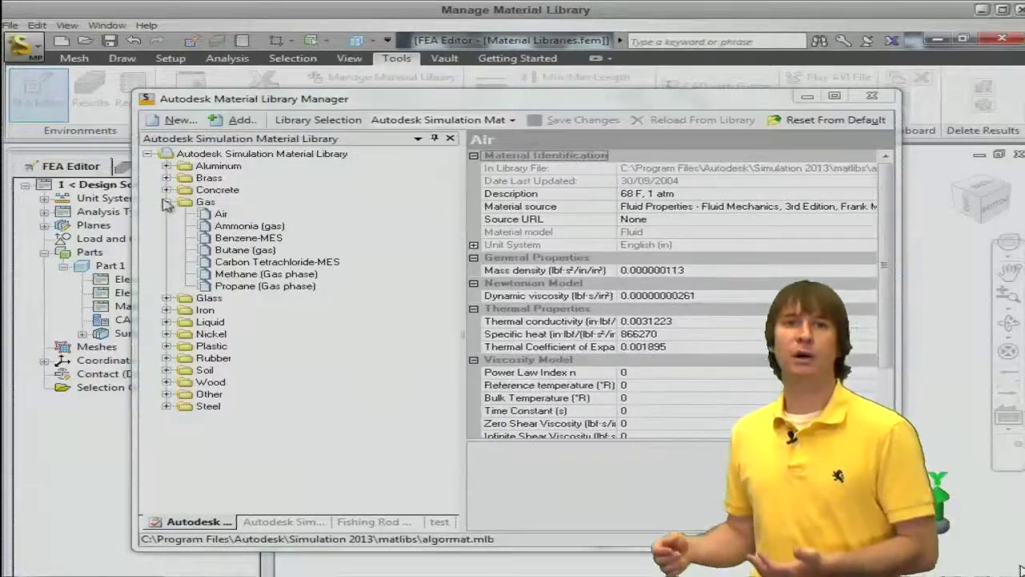
{"action": "left_click", "coordinate": [165, 202]}
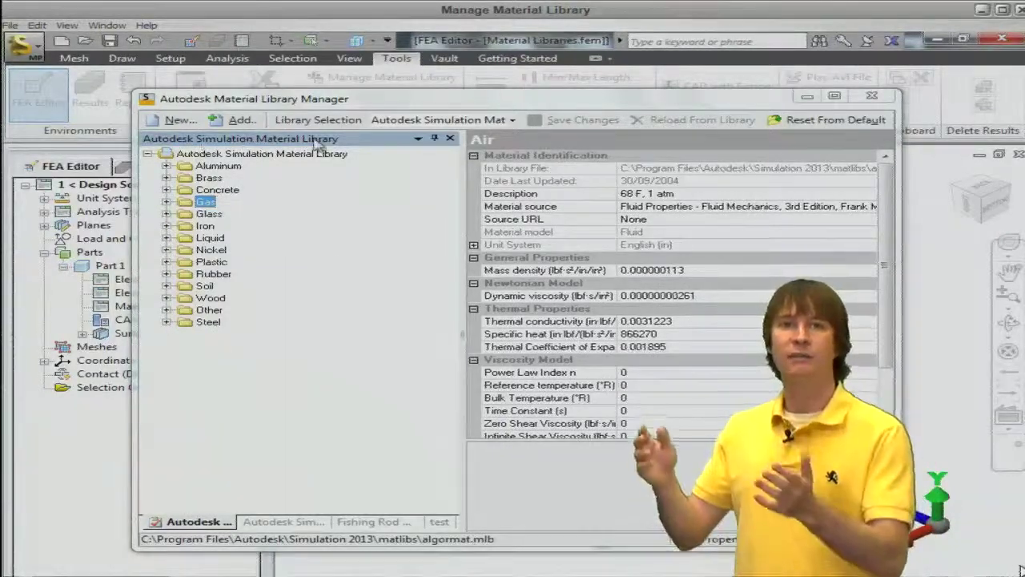
{"action": "left_click", "coordinate": [417, 138]}
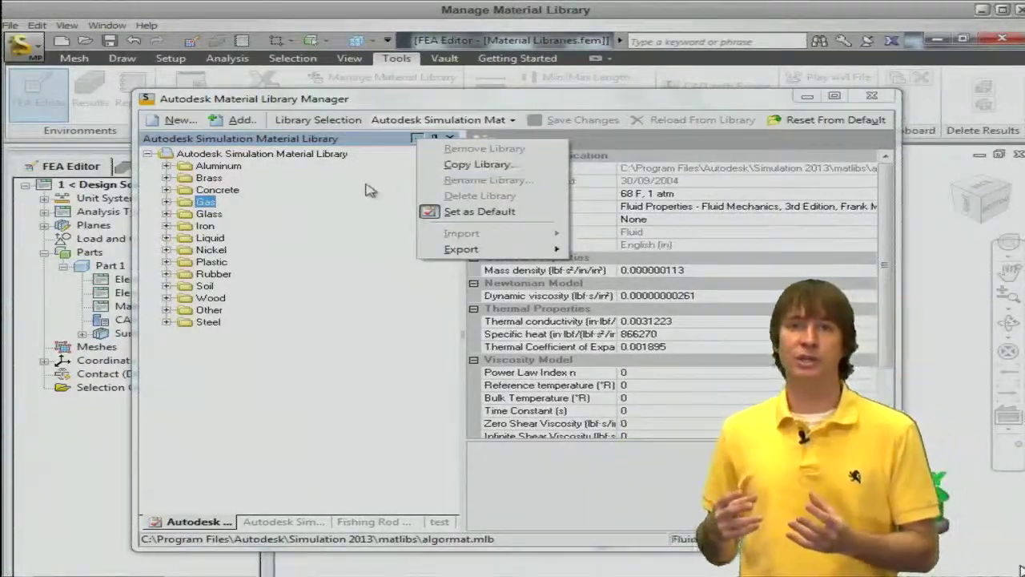
{"action": "left_click", "coordinate": [380, 104]}
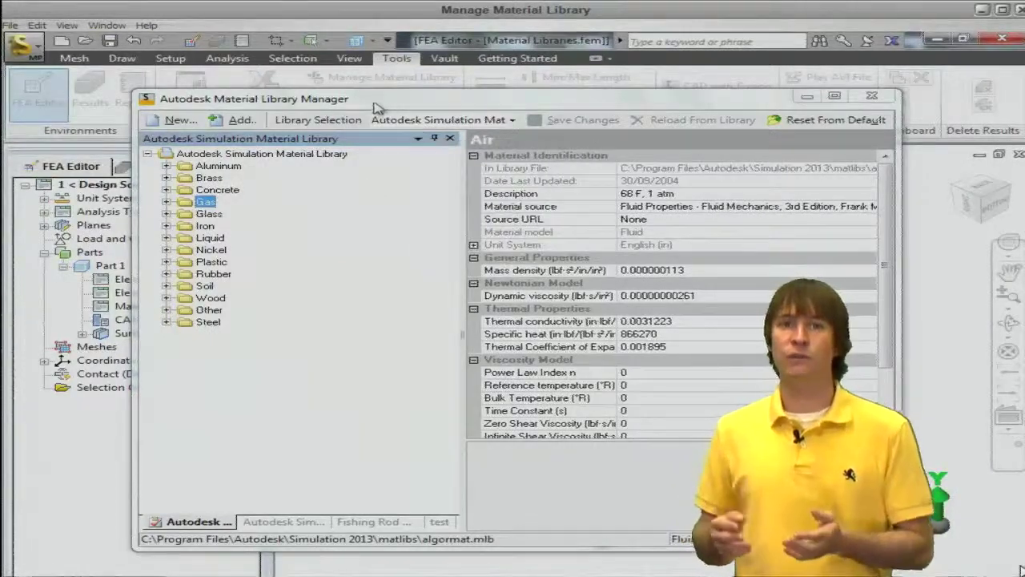
{"action": "left_click", "coordinate": [175, 120]}
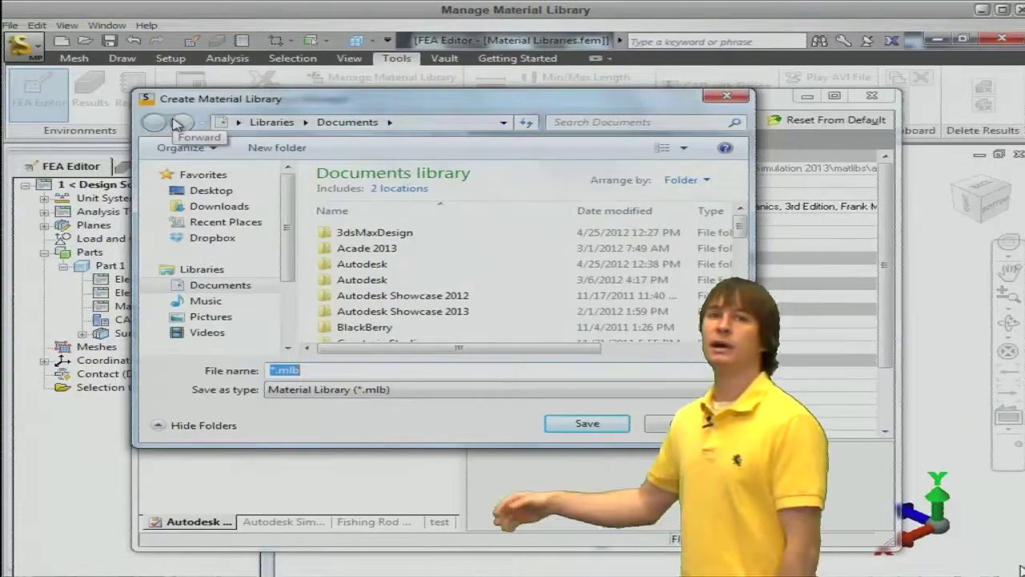
Save the new library file as 'Library' and accept 'Library' as its description.
{"action": "type", "text": "L"}
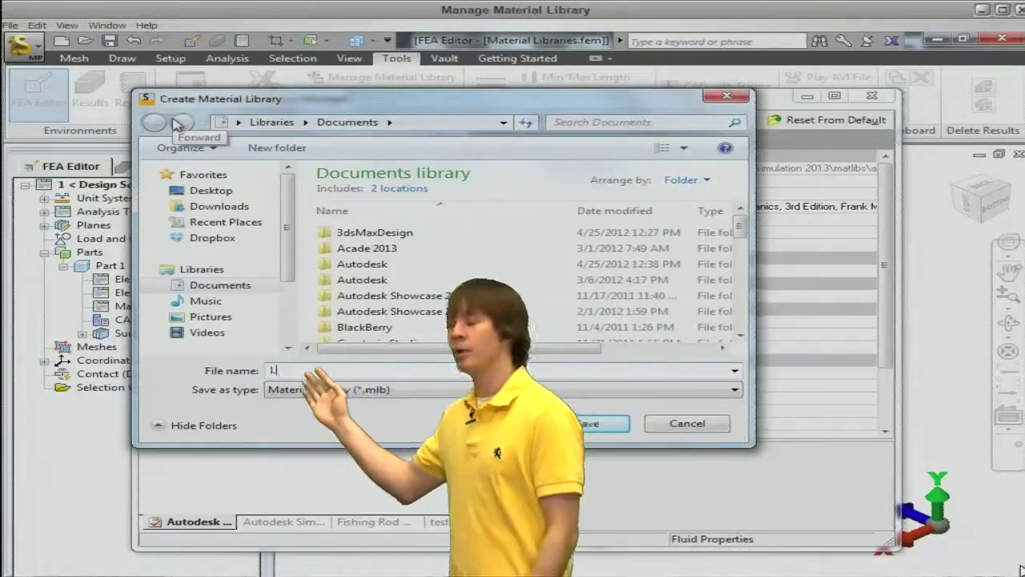
{"action": "type", "text": "ibrary"}
{"action": "key", "text": "Return"}
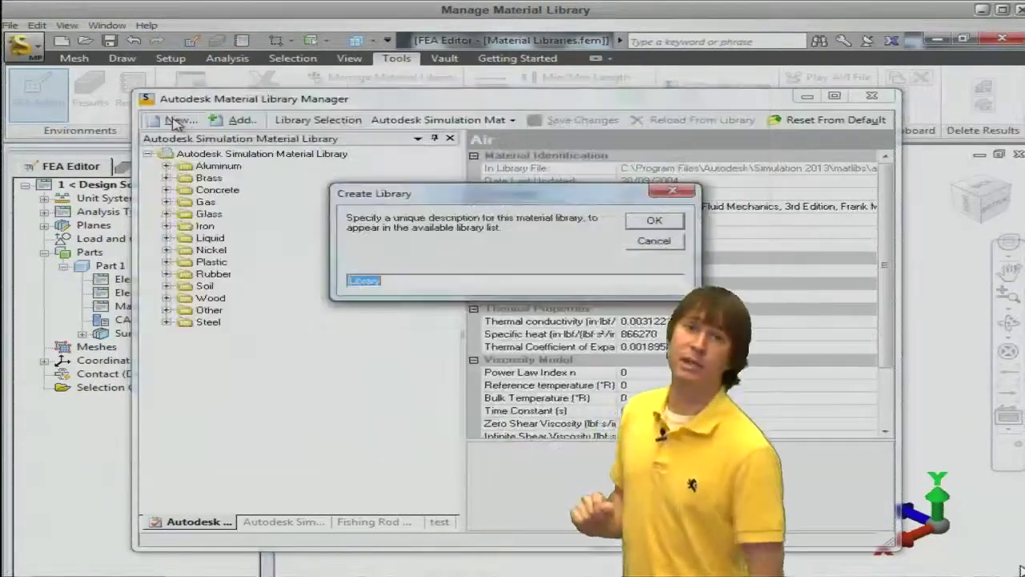
{"action": "key", "text": "Return"}
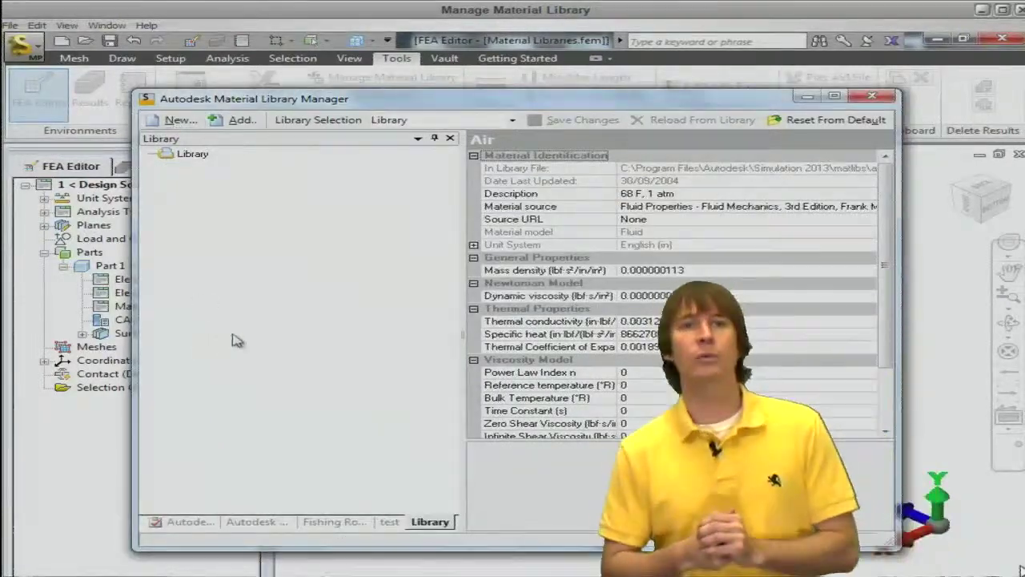
Add a new material named 'Material 1' using the Standard model and English (in) units.
{"action": "right_click", "coordinate": [200, 189]}
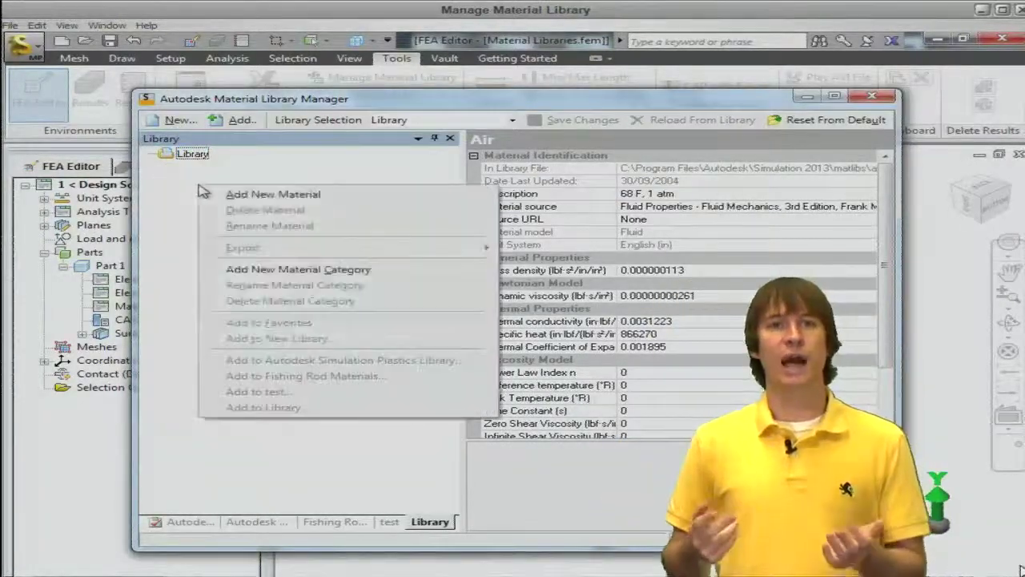
{"action": "left_click", "coordinate": [258, 199]}
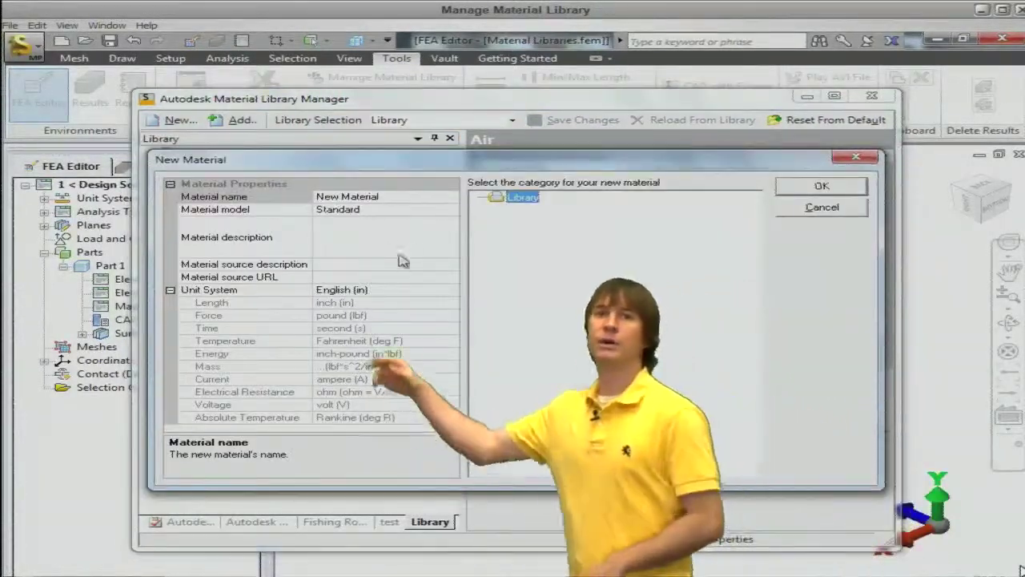
{"action": "left_click", "coordinate": [391, 197]}
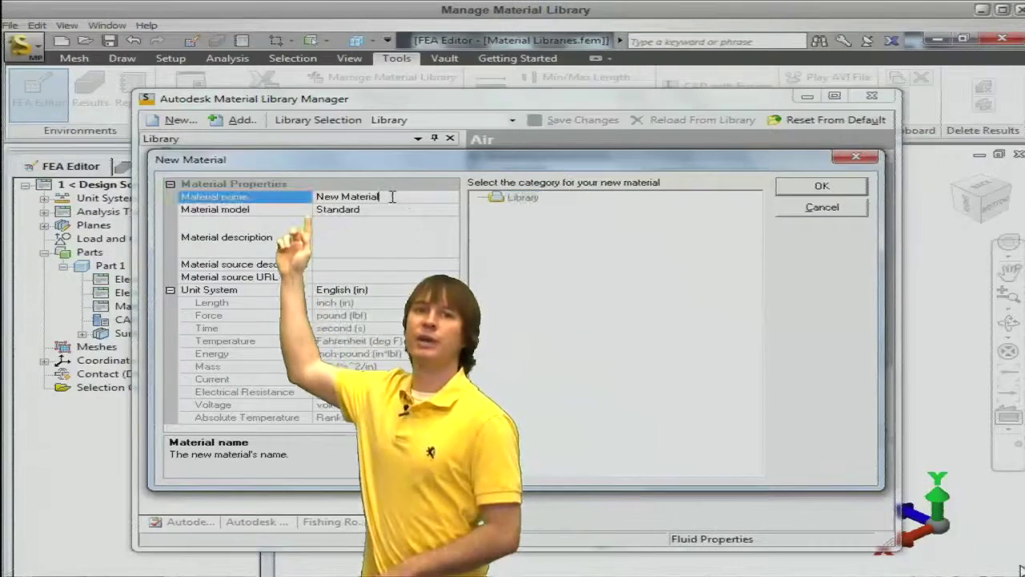
{"action": "type", "text": "Ma"}
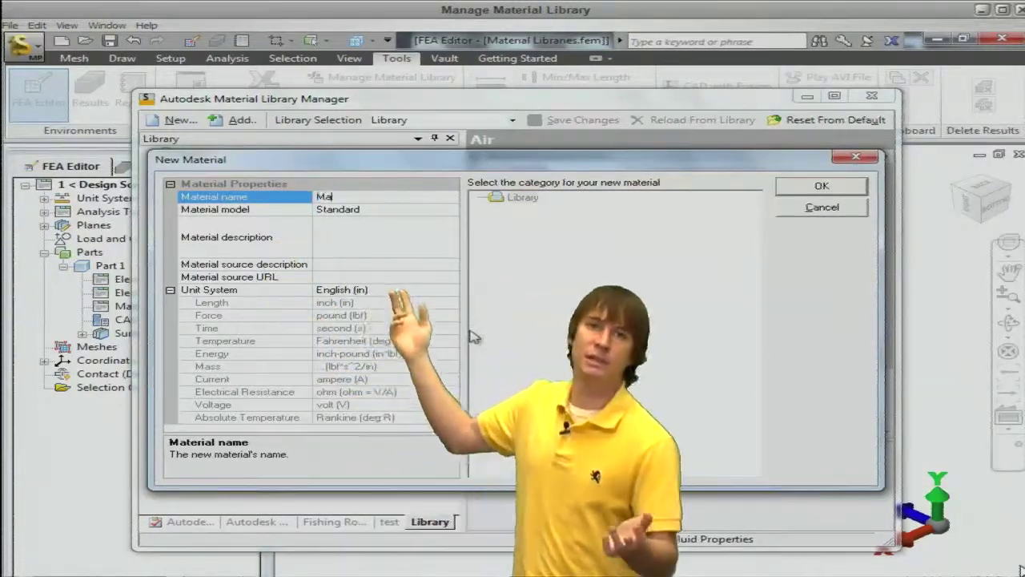
{"action": "type", "text": "terial 1"}
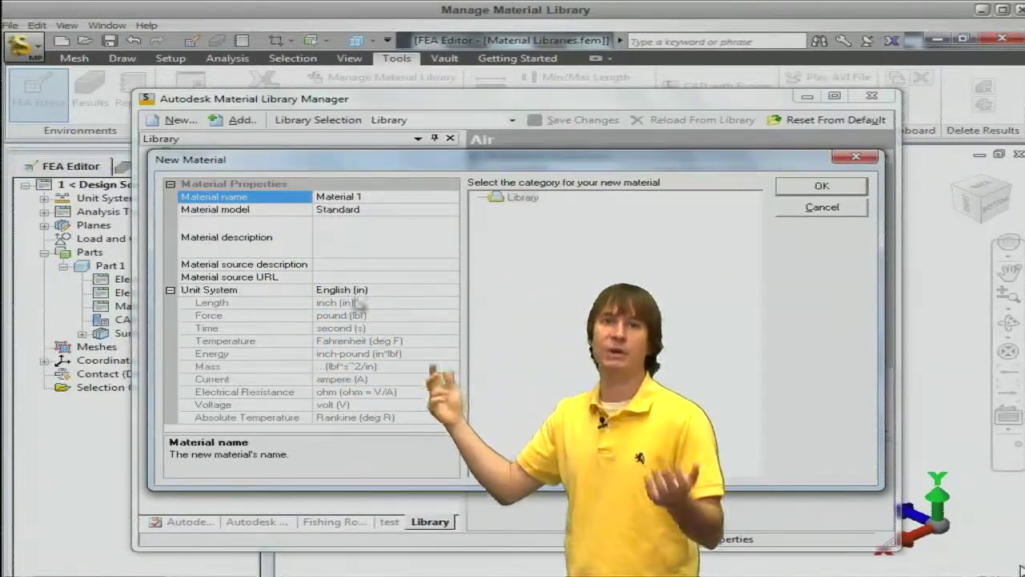
{"action": "left_click", "coordinate": [449, 209]}
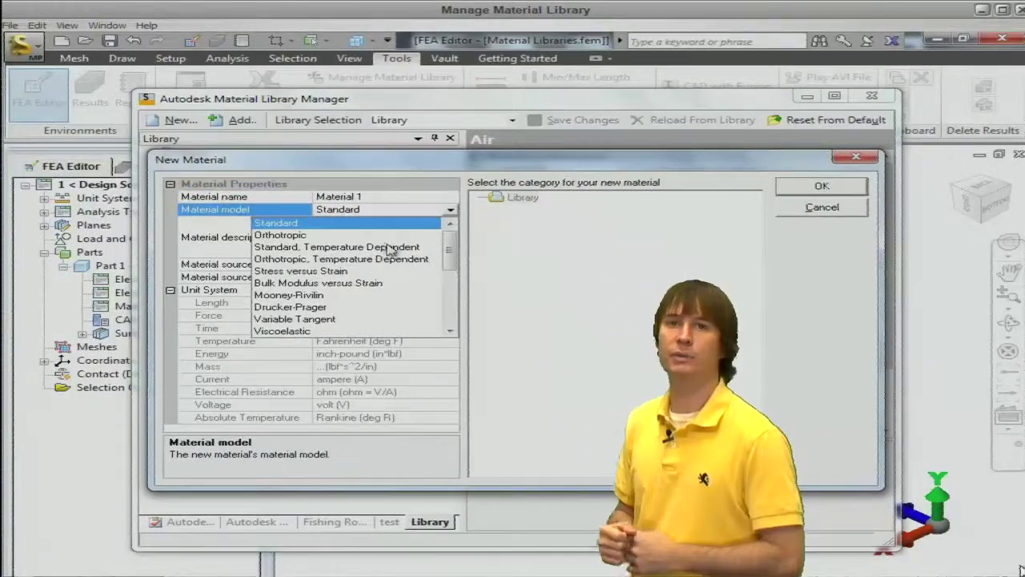
{"action": "mouse_move", "coordinate": [451, 251]}
{"action": "left_mouse_down"}
{"action": "mouse_move", "coordinate": [450, 322]}
{"action": "mouse_move", "coordinate": [451, 265]}
{"action": "left_mouse_up"}
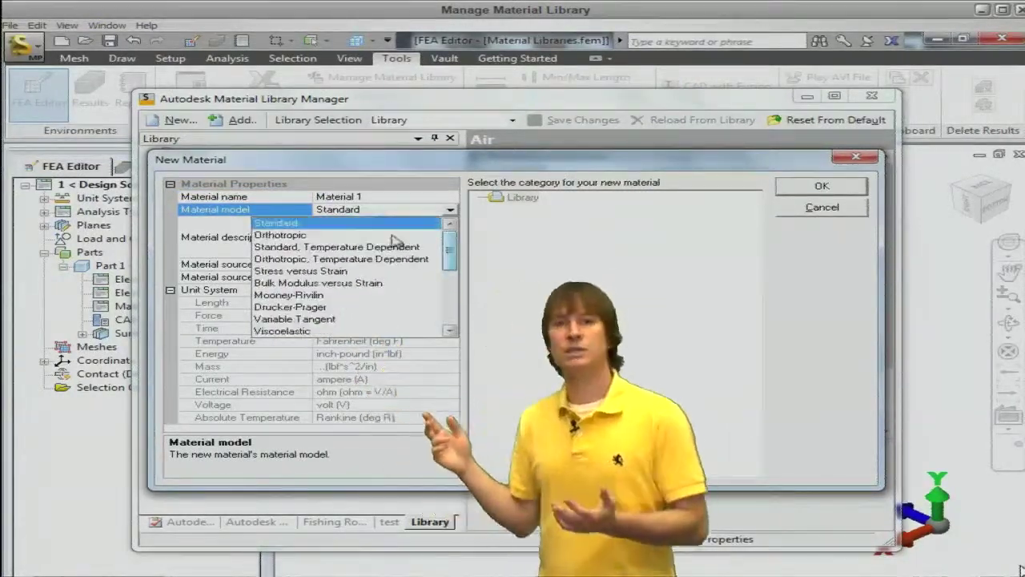
{"action": "left_click", "coordinate": [335, 226]}
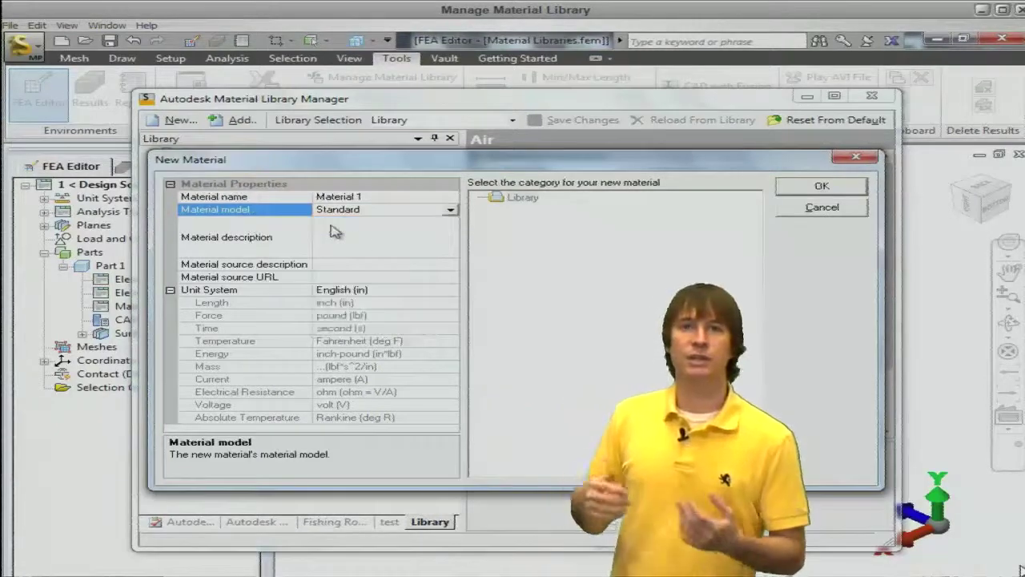
{"action": "left_click", "coordinate": [411, 292]}
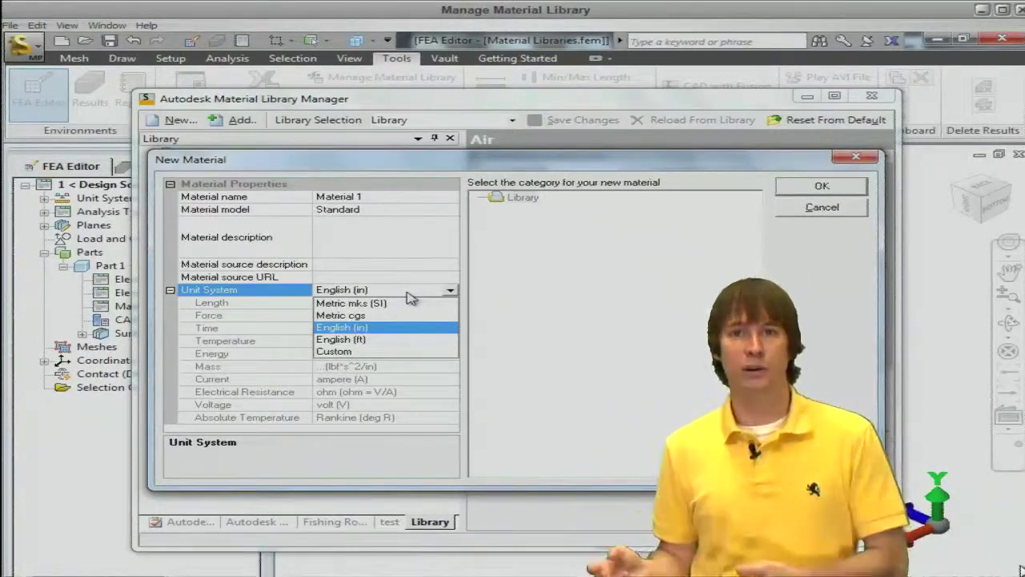
{"action": "left_click", "coordinate": [407, 293]}
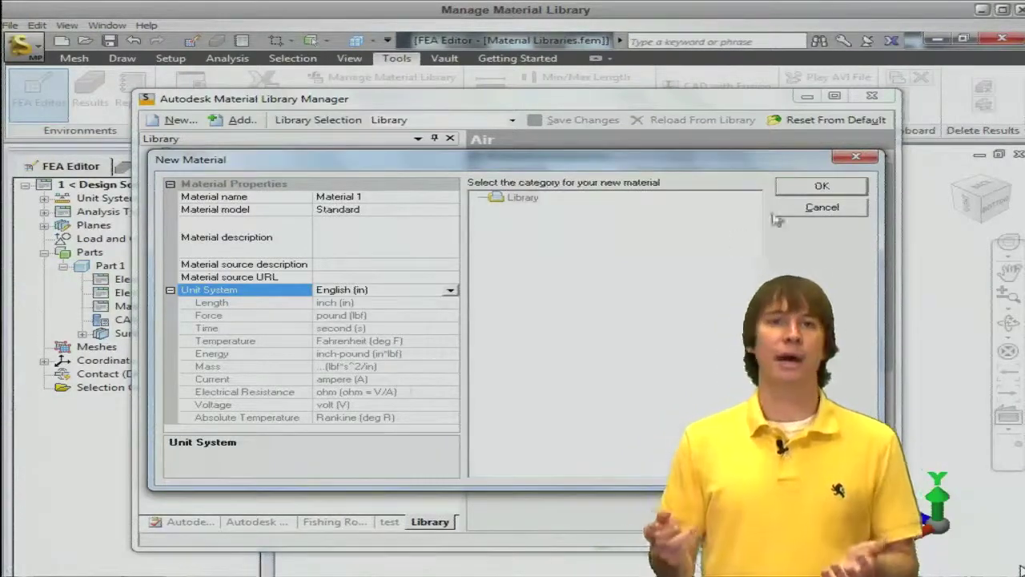
{"action": "left_click", "coordinate": [814, 189]}
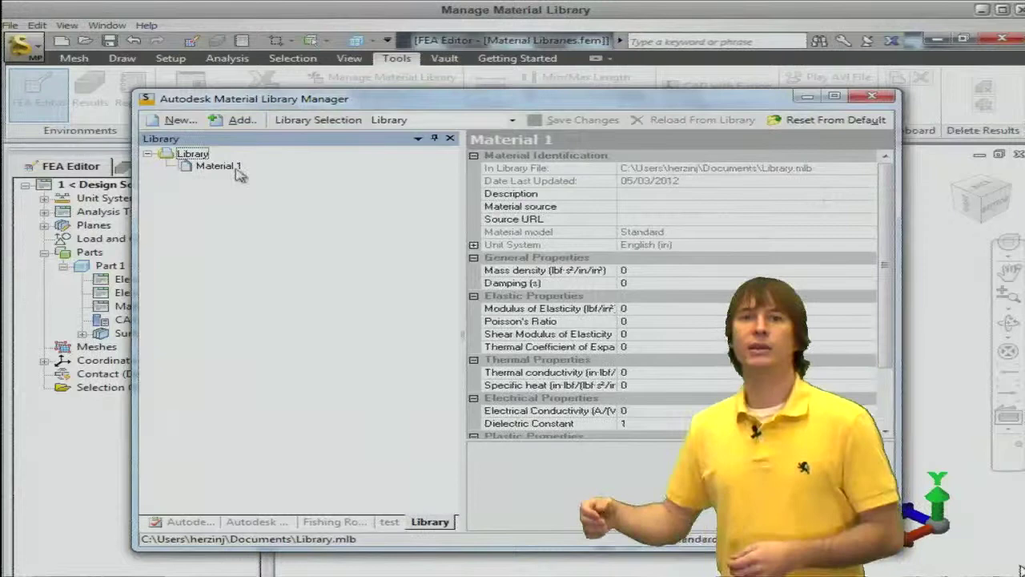
Give Material 1 modulus of elasticity 2900000 and Poisson's ratio 0.3, and save the changes.
{"action": "left_click", "coordinate": [233, 171]}
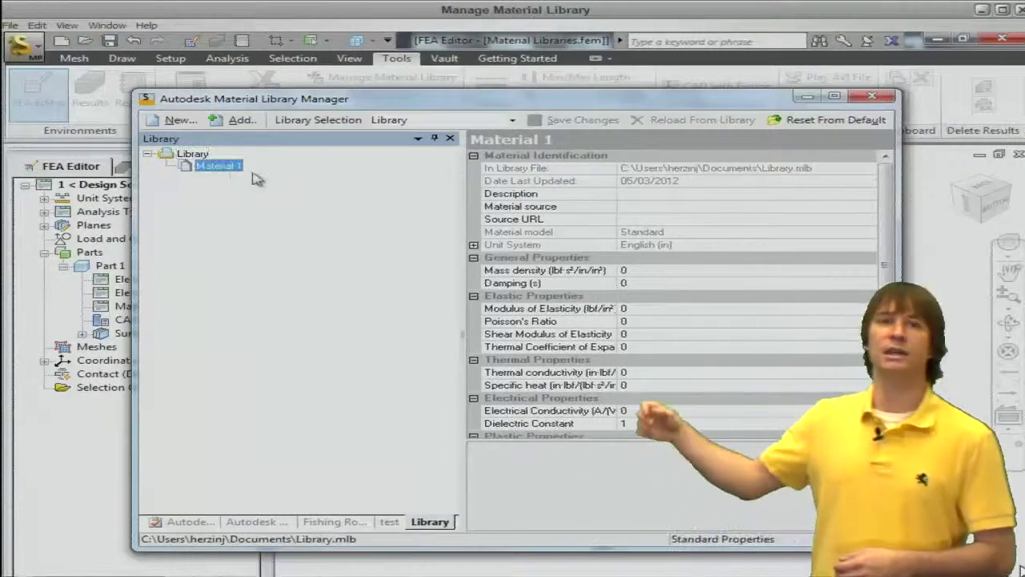
{"action": "left_click", "coordinate": [655, 308]}
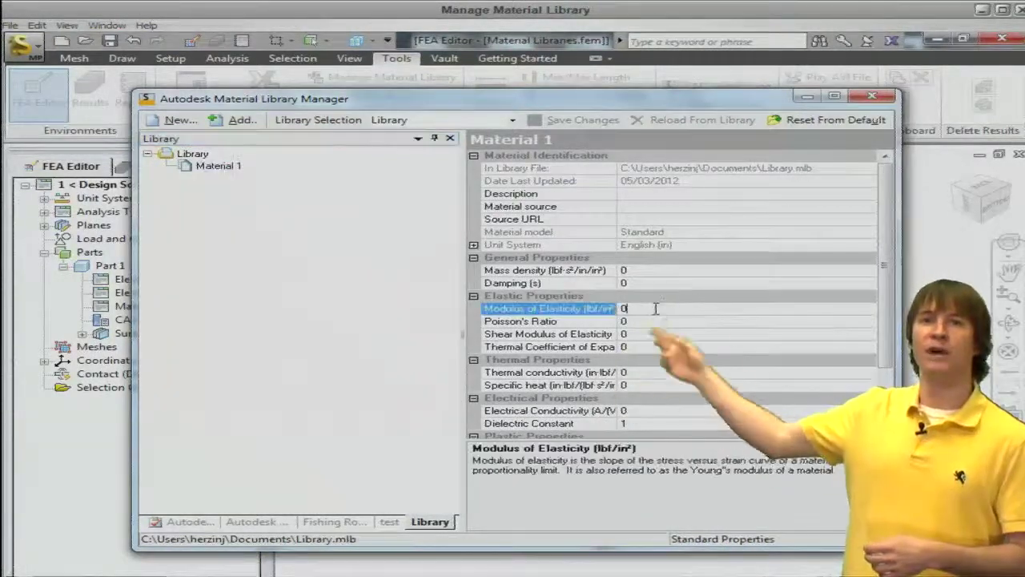
{"action": "type", "text": "29000"}
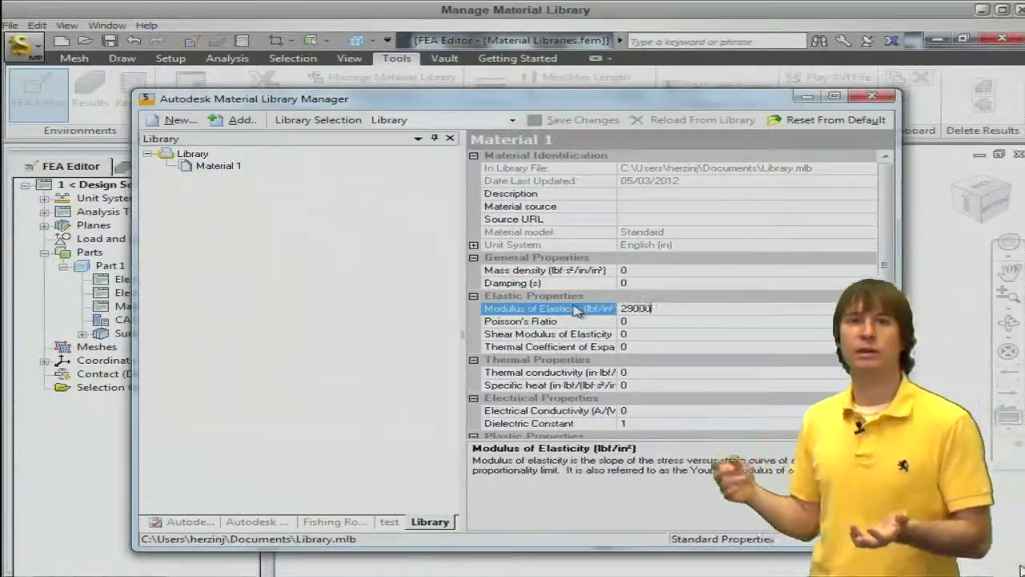
{"action": "type", "text": "00"}
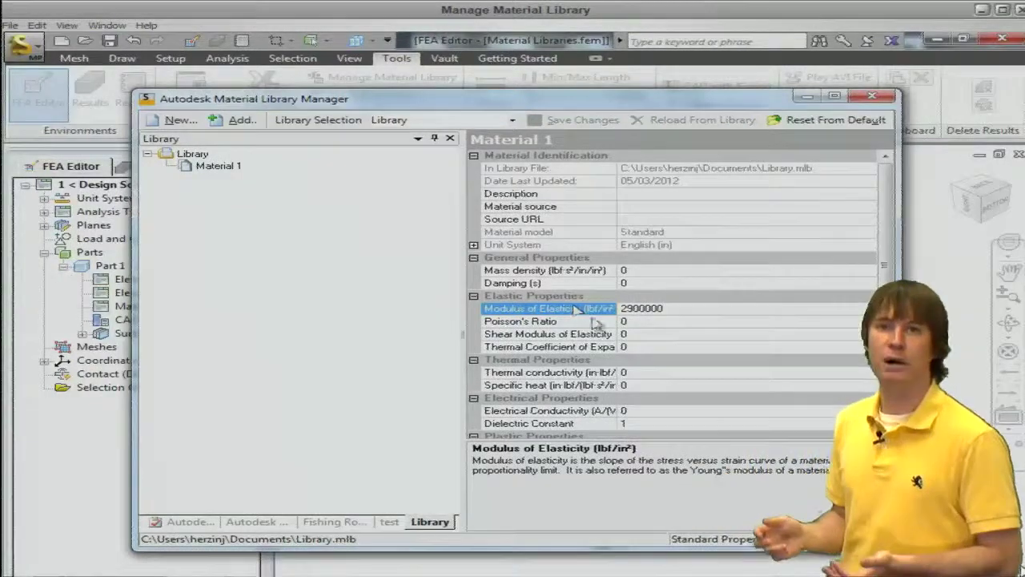
{"action": "left_click", "coordinate": [640, 321]}
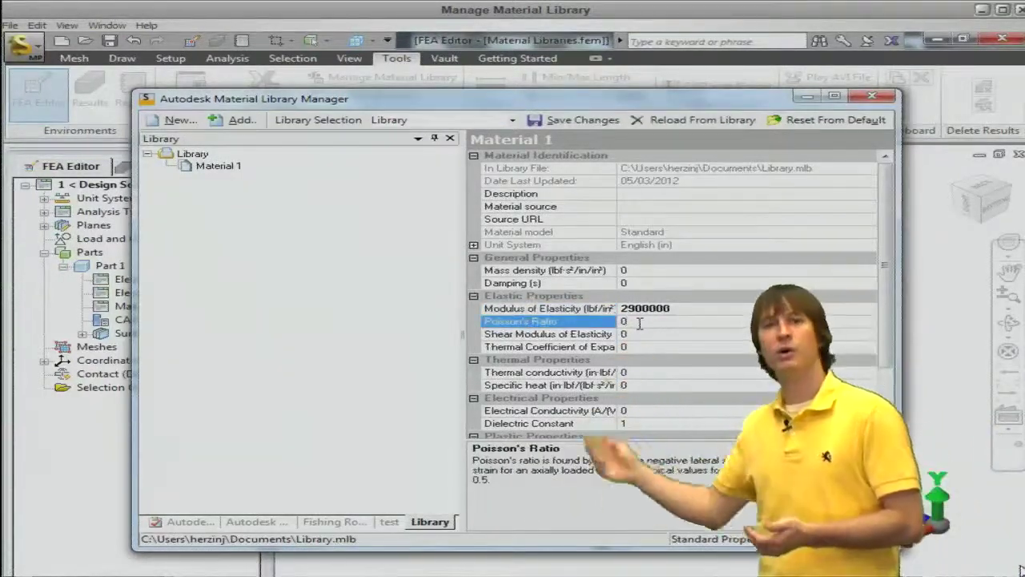
{"action": "key", "text": "Return"}
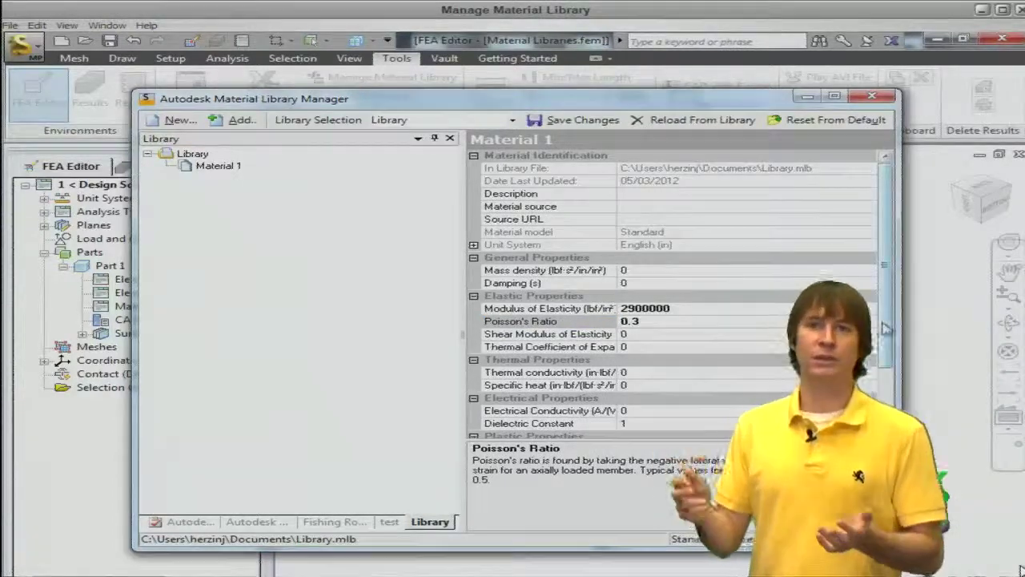
{"action": "left_click_drag", "start_coordinate": [886, 328], "coordinate": [889, 386]}
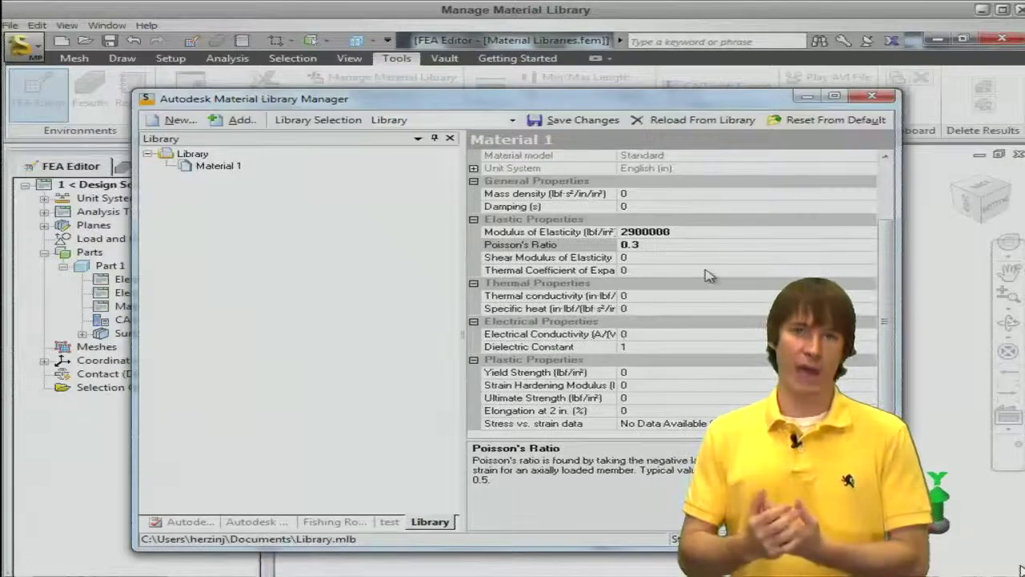
{"action": "left_click_drag", "start_coordinate": [889, 264], "coordinate": [890, 206]}
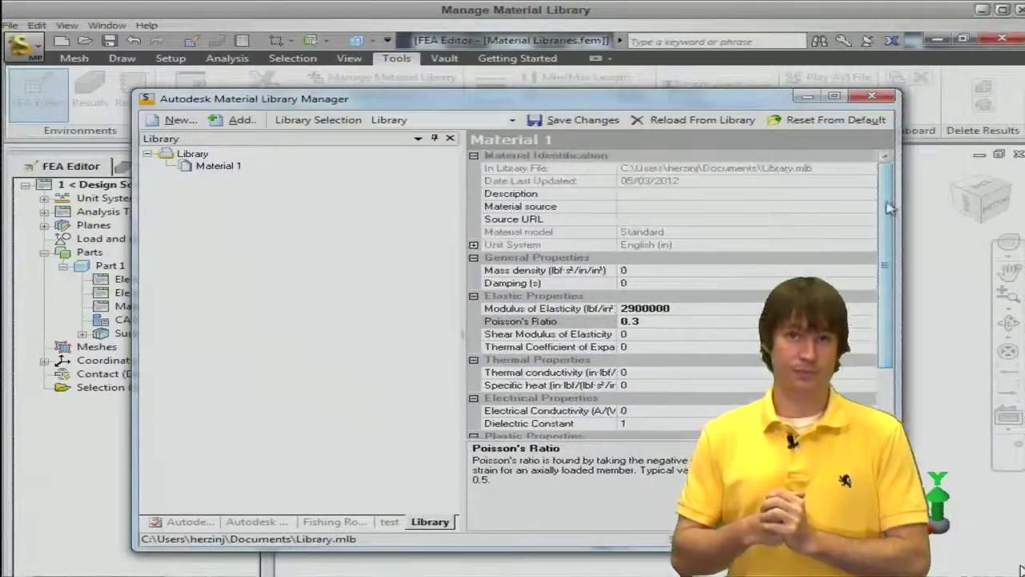
{"action": "left_click", "coordinate": [576, 122]}
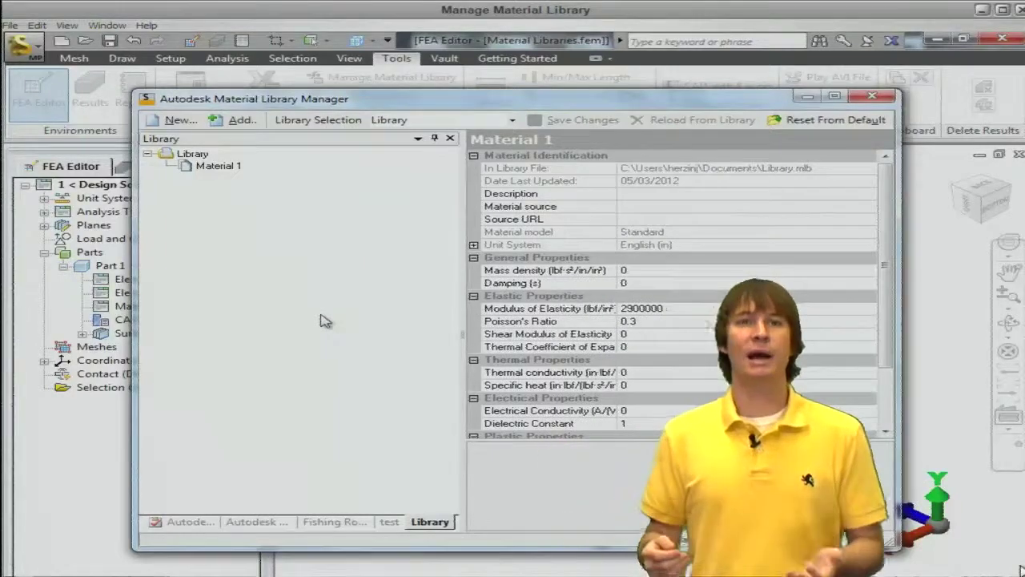
Add a 'Steel' material category to Library and drag Material 1 into it.
{"action": "right_click", "coordinate": [193, 196]}
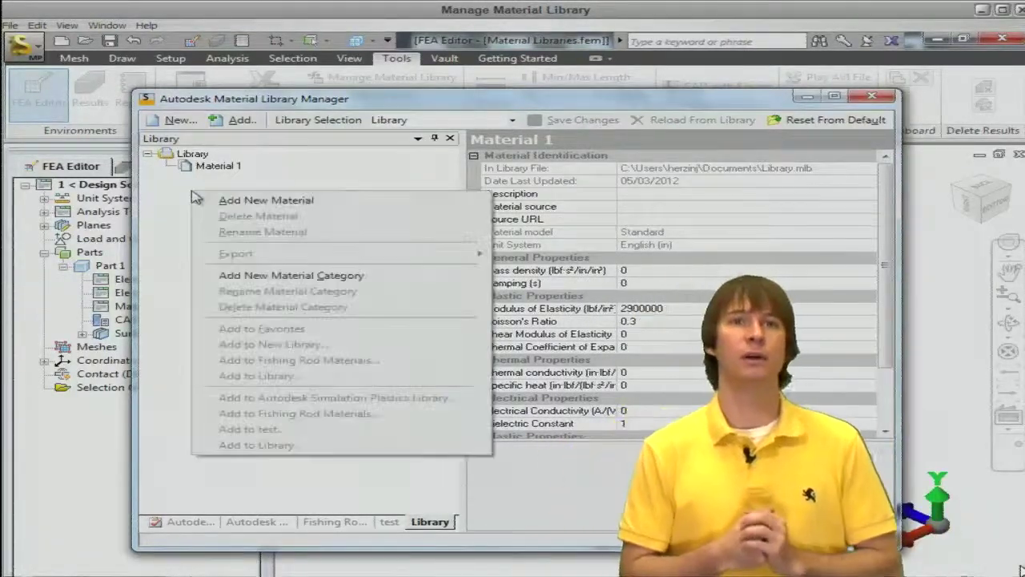
{"action": "left_click", "coordinate": [258, 277]}
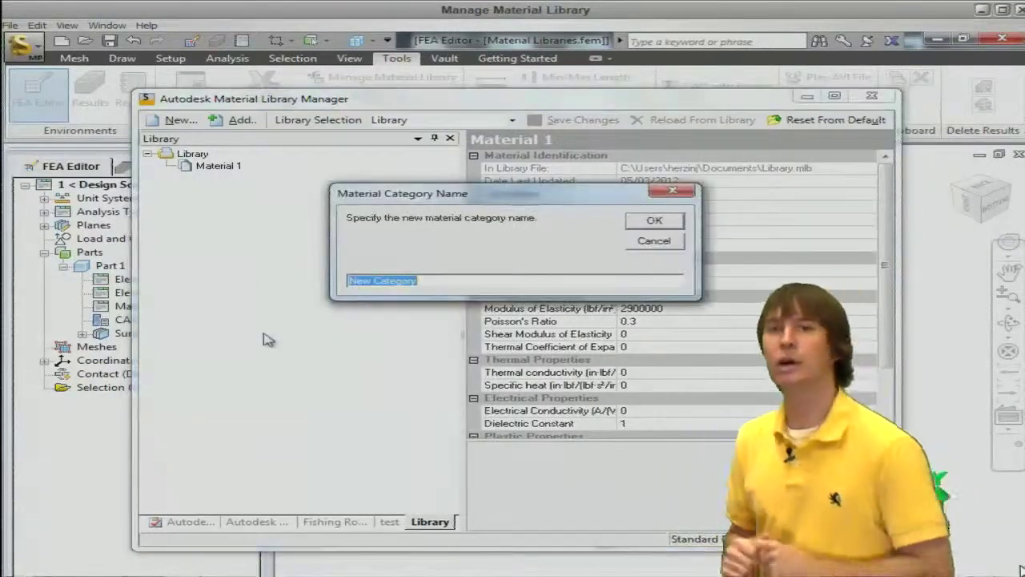
{"action": "type", "text": "Steel"}
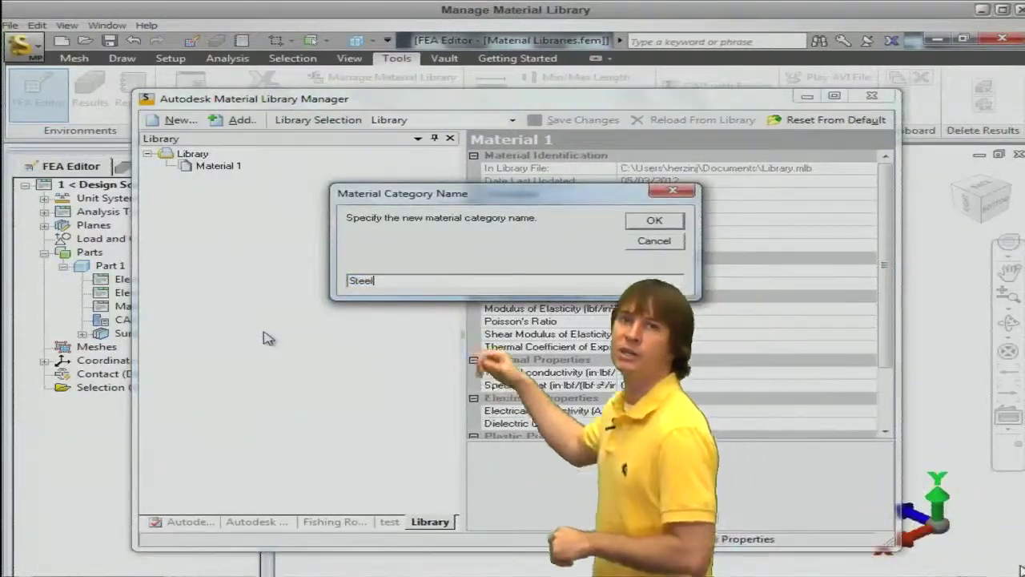
{"action": "key", "text": "Return"}
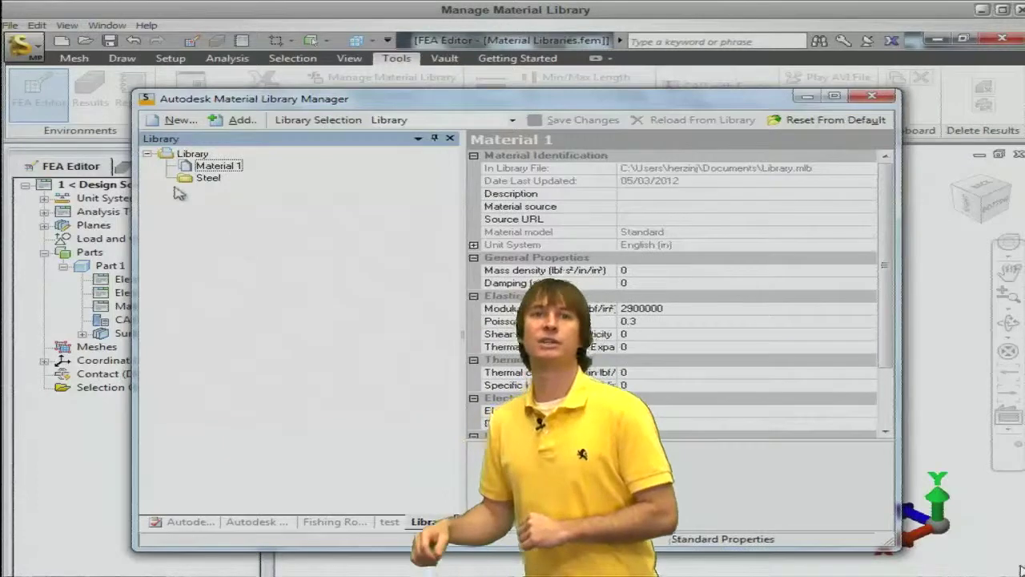
{"action": "left_click_drag", "start_coordinate": [233, 166], "coordinate": [205, 179]}
{"action": "left_click", "coordinate": [225, 250]}
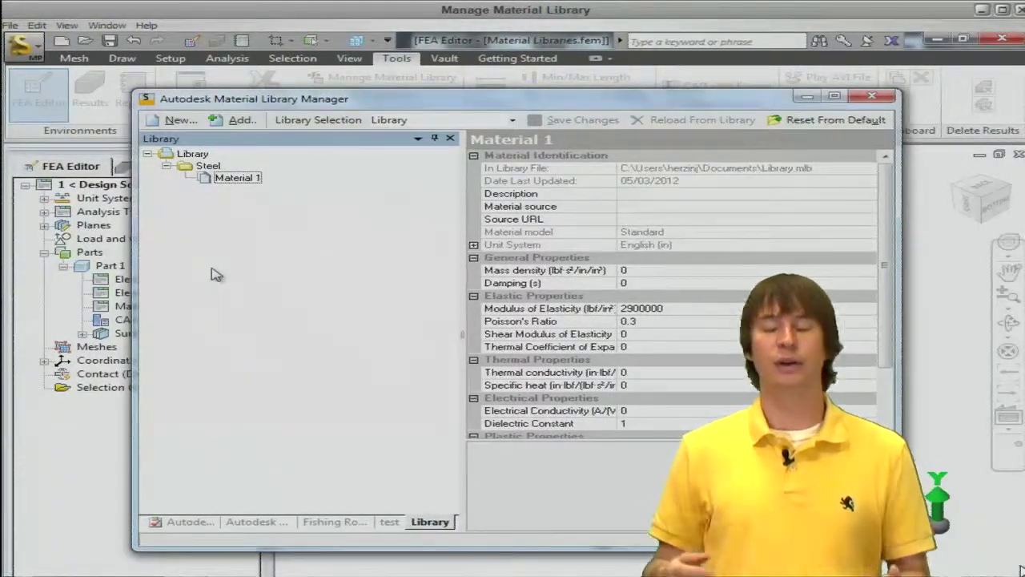
{"action": "left_click", "coordinate": [512, 120]}
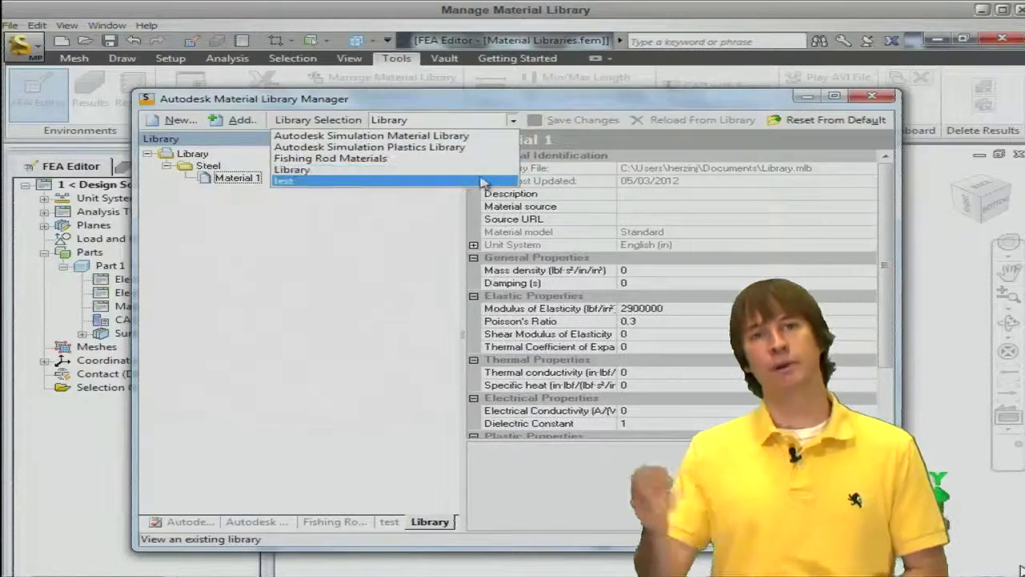
{"action": "left_click", "coordinate": [544, 94]}
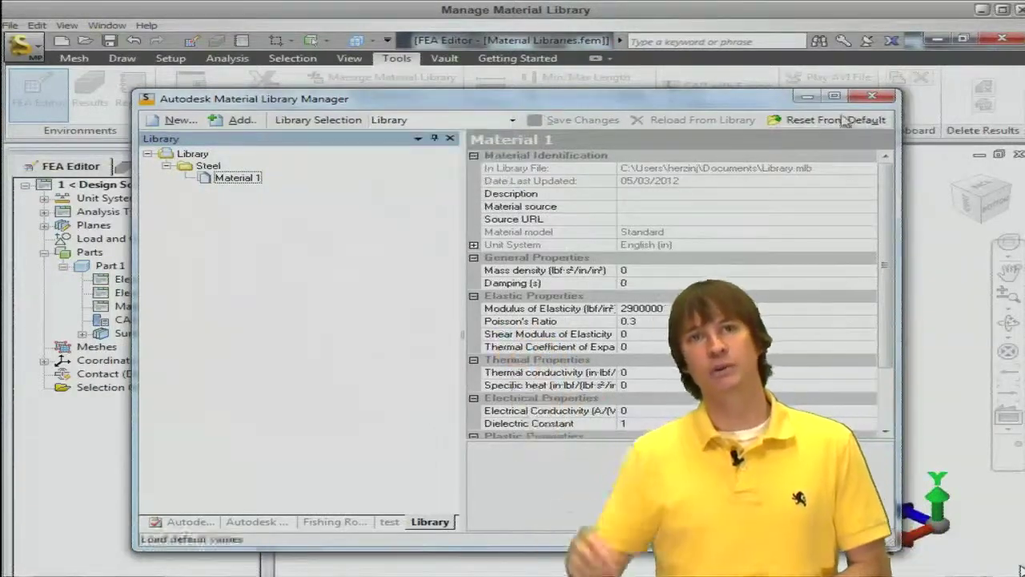
Assign Material 1 from Library to Part 1, replacing its customer-defined material.
{"action": "left_click", "coordinate": [873, 97]}
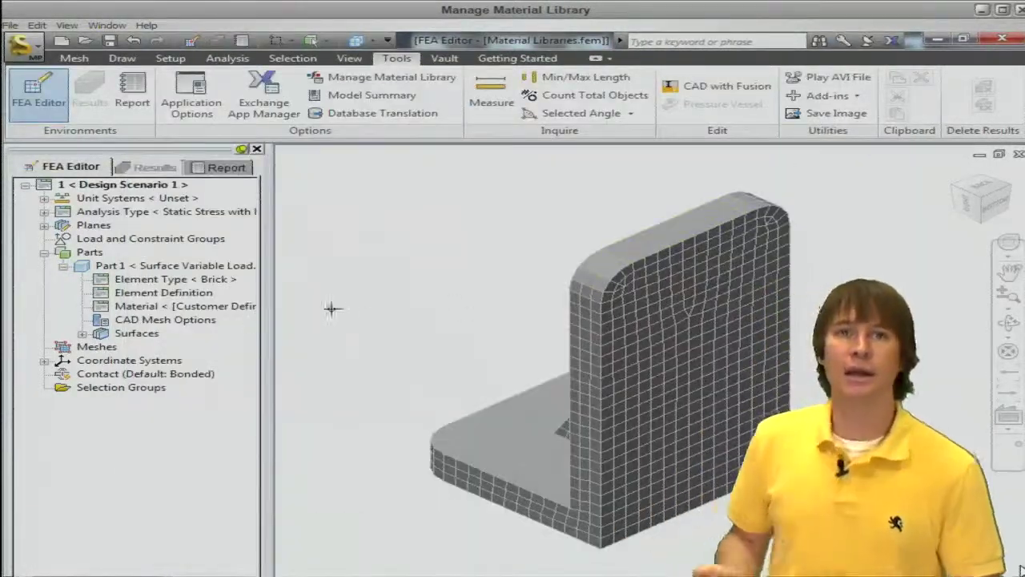
{"action": "right_click", "coordinate": [196, 311]}
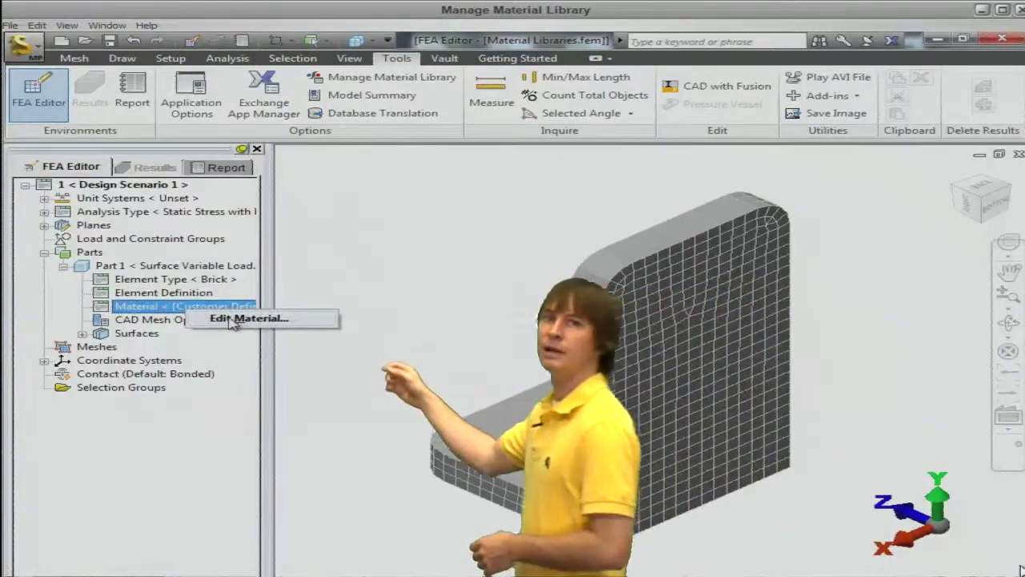
{"action": "left_click", "coordinate": [244, 318]}
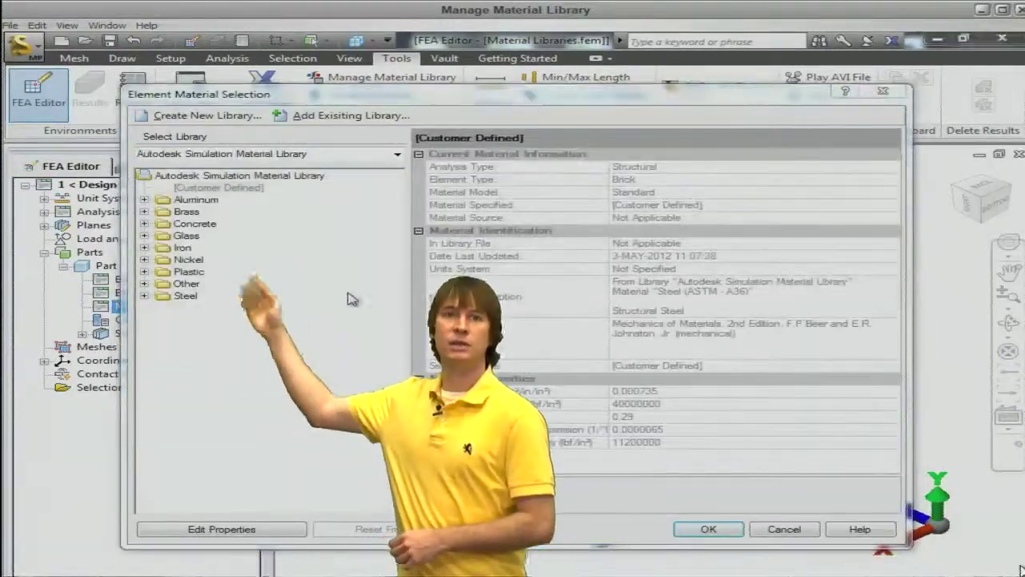
{"action": "left_click", "coordinate": [398, 154]}
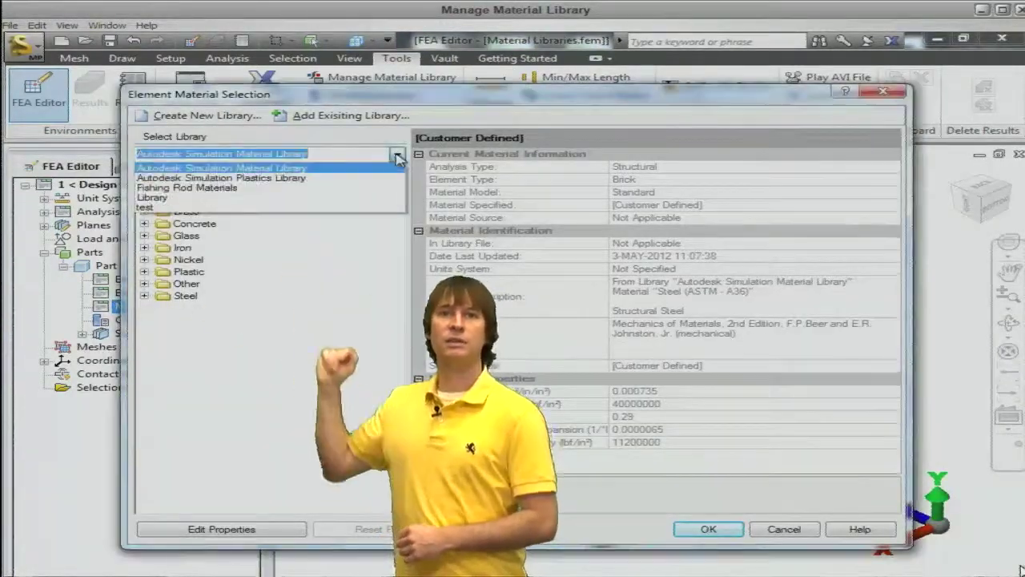
{"action": "left_click", "coordinate": [341, 197]}
{"action": "left_click", "coordinate": [215, 211]}
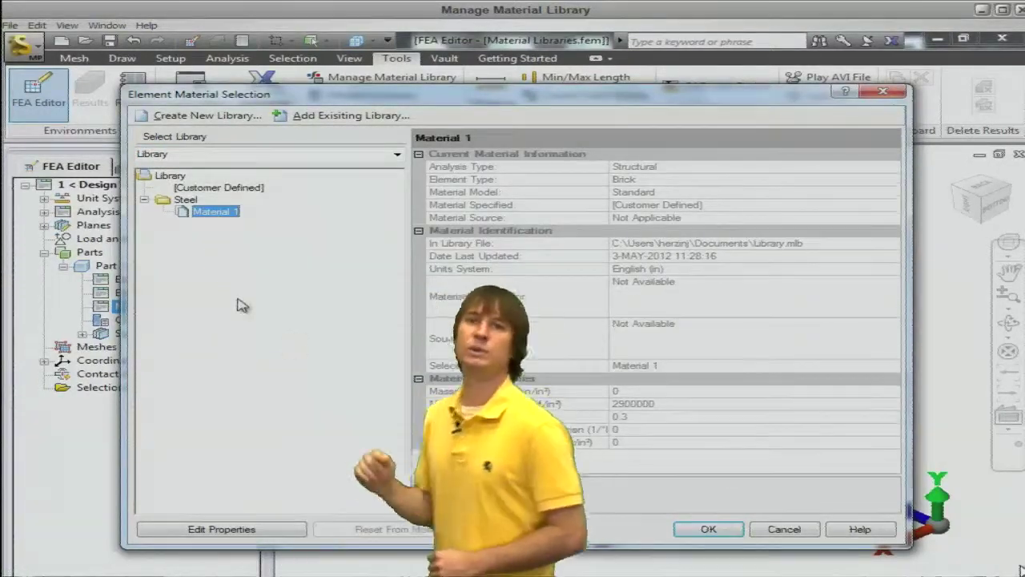
{"action": "left_click", "coordinate": [709, 529]}
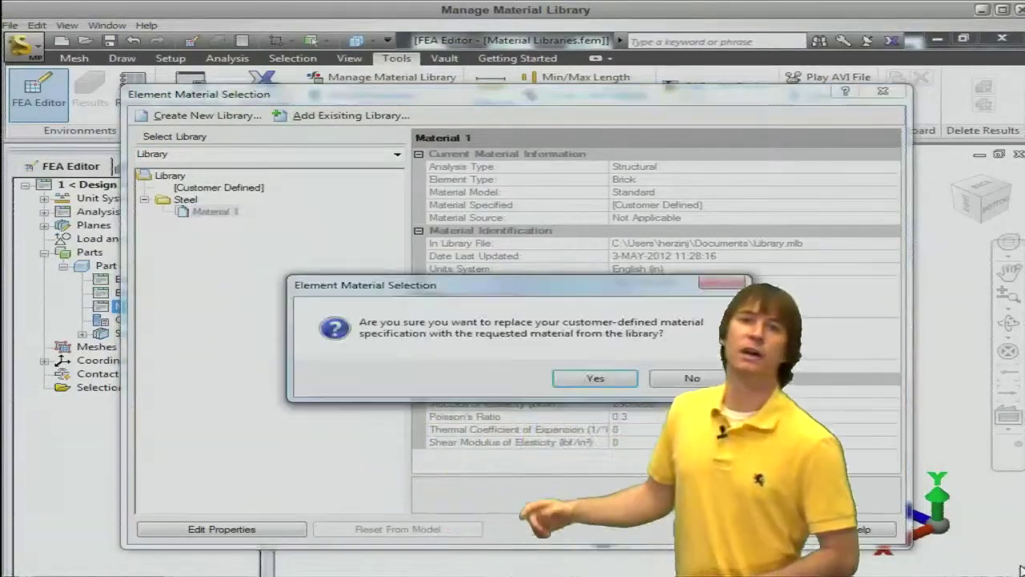
{"action": "left_click", "coordinate": [596, 379]}
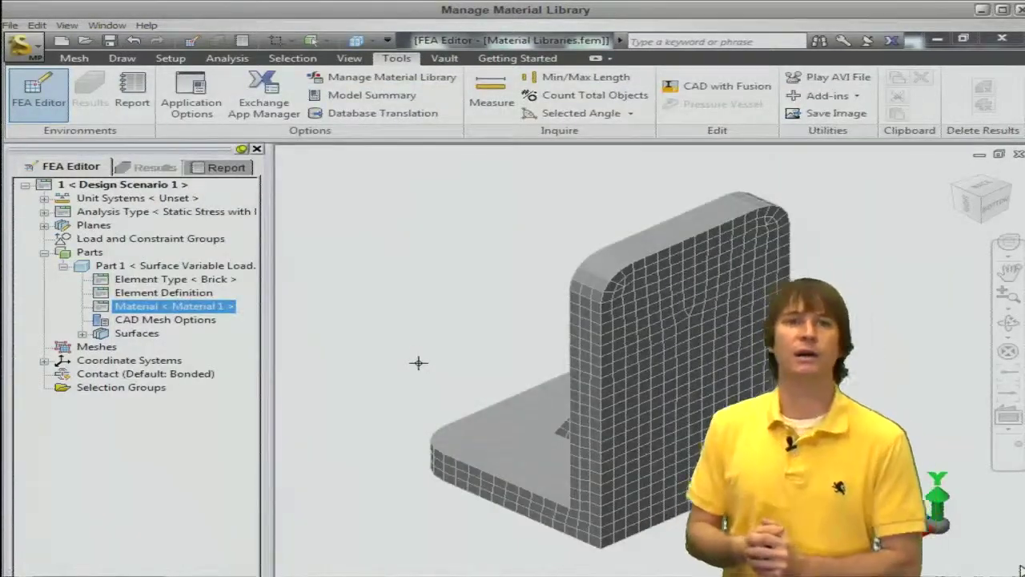